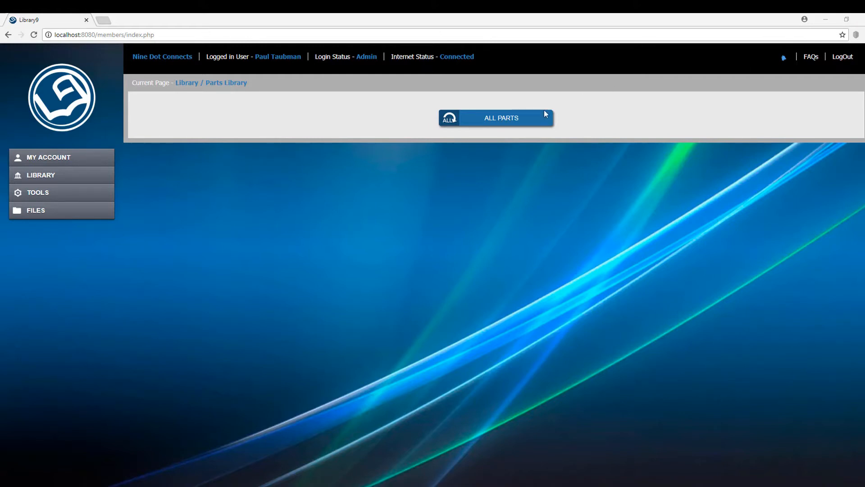
# Open Category Management within the System Management section of the admin area
pyautogui.click(73, 157)
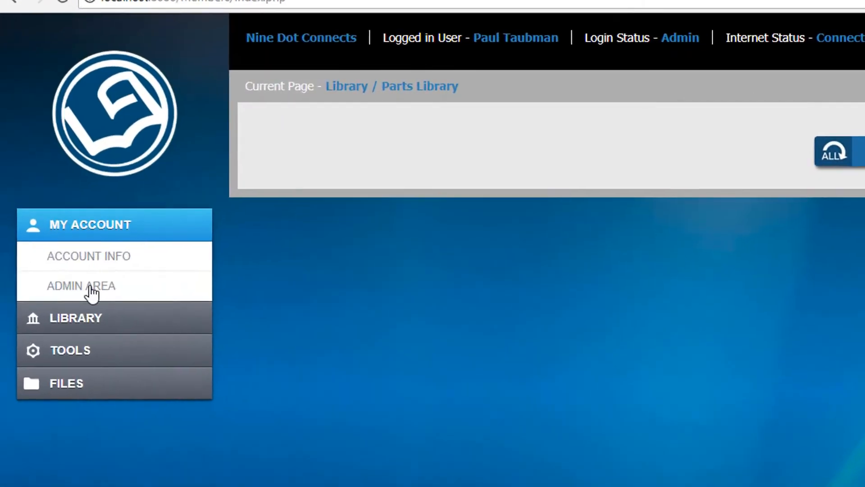
pyautogui.click(53, 199)
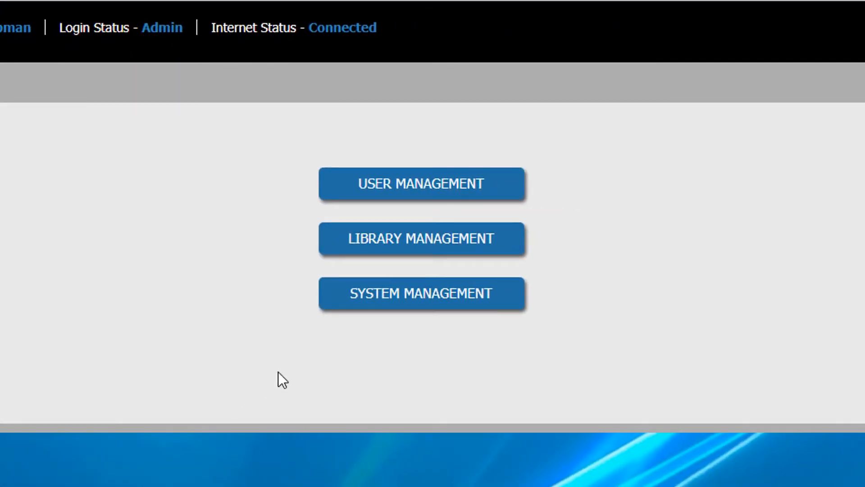
pyautogui.click(411, 306)
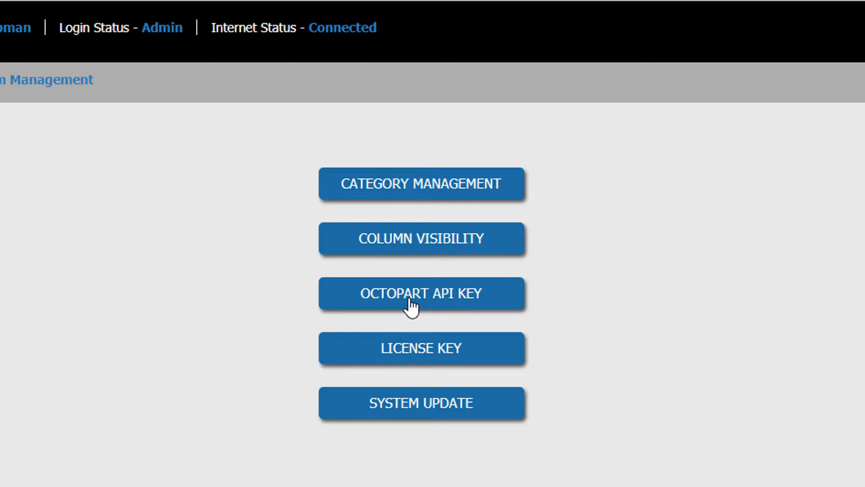
pyautogui.click(380, 197)
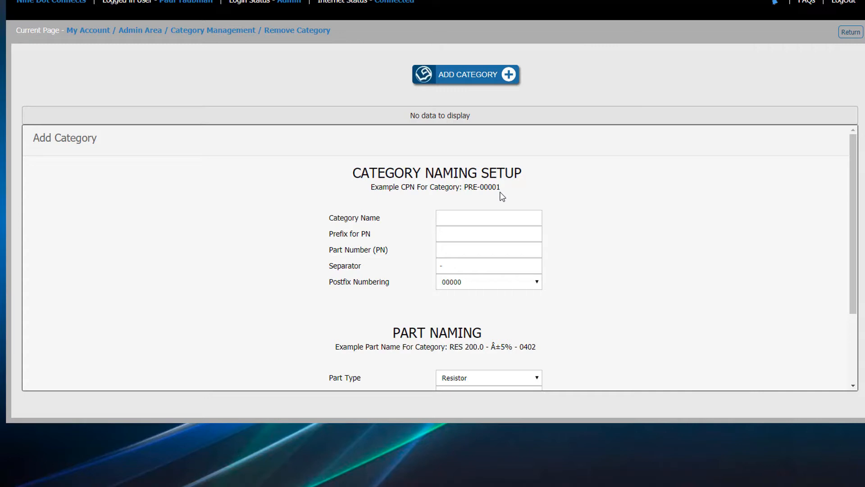
# Name the new category Resistors and set its part number prefix to RES
pyautogui.click(501, 219)
pyautogui.write('Resistors')
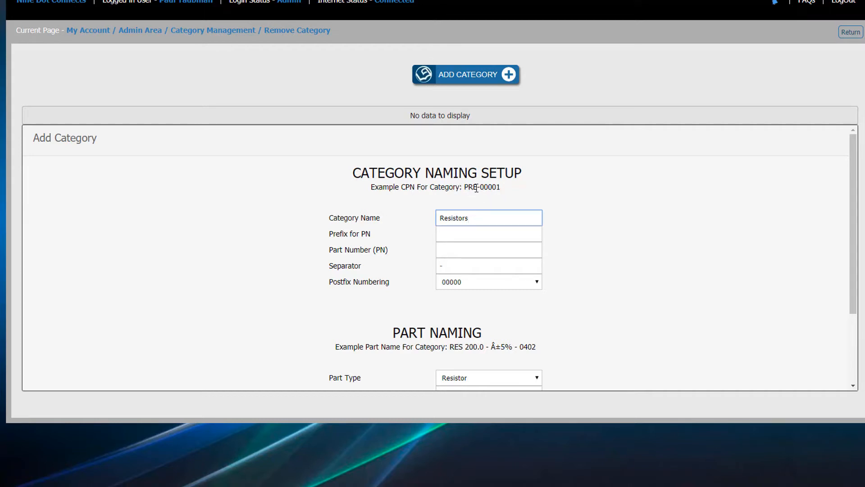
pyautogui.click(453, 230)
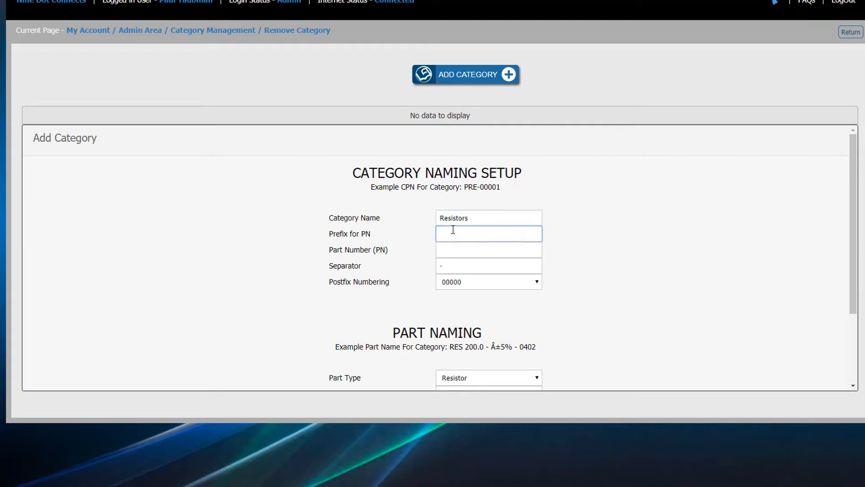
pyautogui.write('RES')
# Try 101 and -101 as the Resistors category's part number, and clear the value again
pyautogui.click(446, 249)
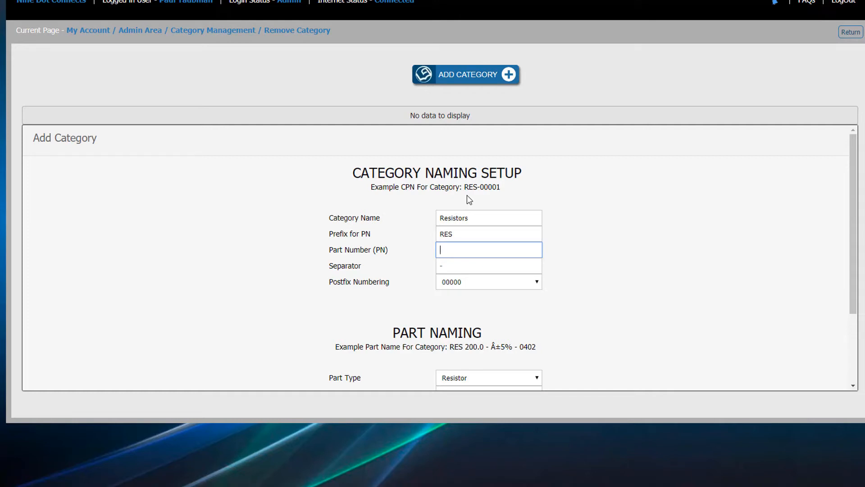
pyautogui.write('101')
pyautogui.click(450, 263)
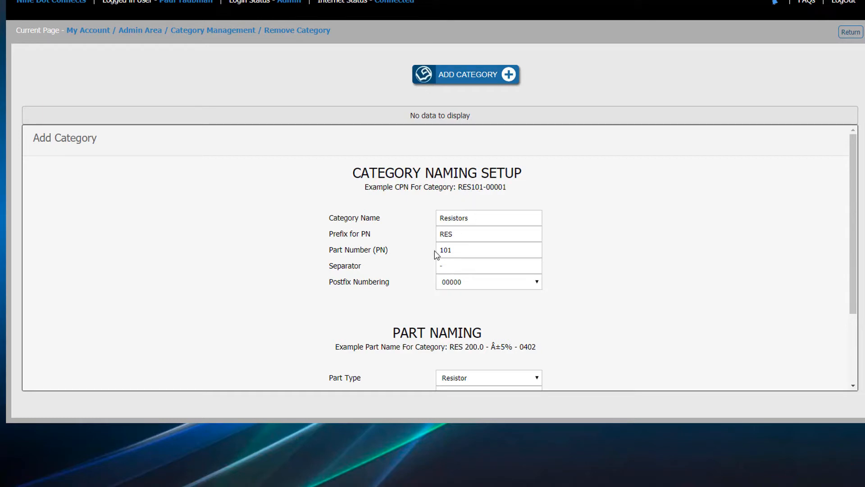
pyautogui.click(440, 251)
pyautogui.write('-')
pyautogui.click(467, 270)
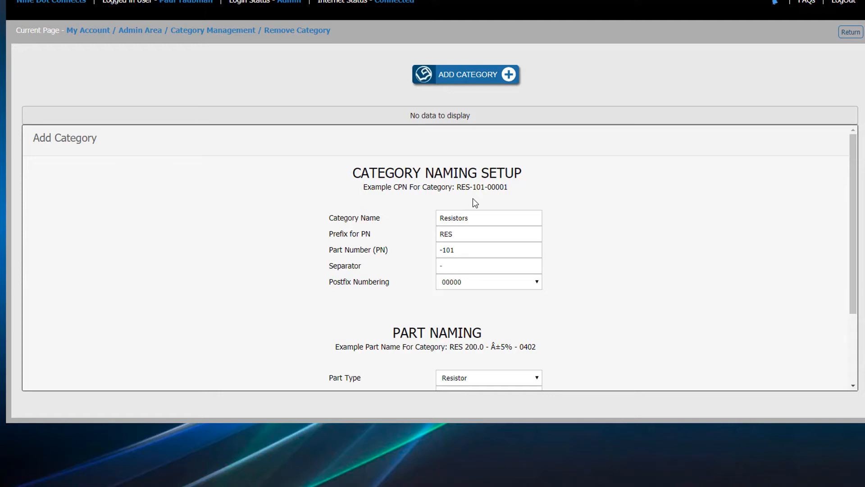
pyautogui.moveTo(457, 250); pyautogui.dragTo(435, 255)
pyautogui.press('BackSpace')
pyautogui.click(463, 234)
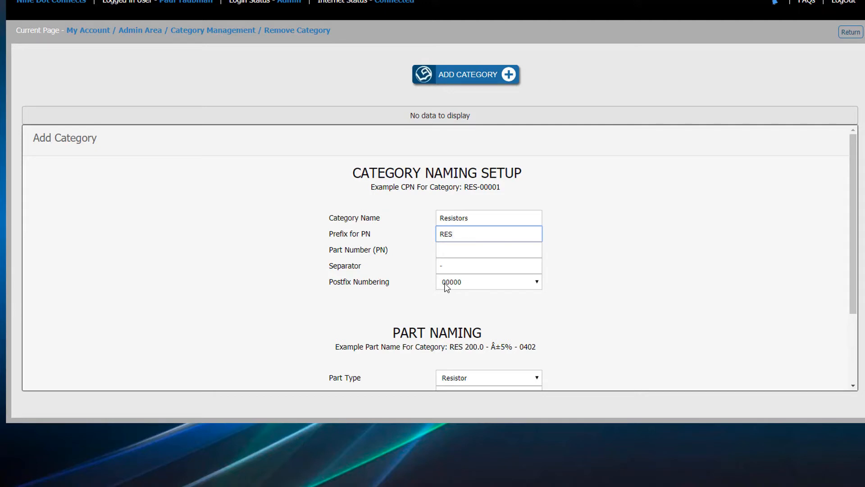
# Choose Resistor as the part type for the new category, keeping RES as the part name prefix
pyautogui.scroll(-3, 445, 285)
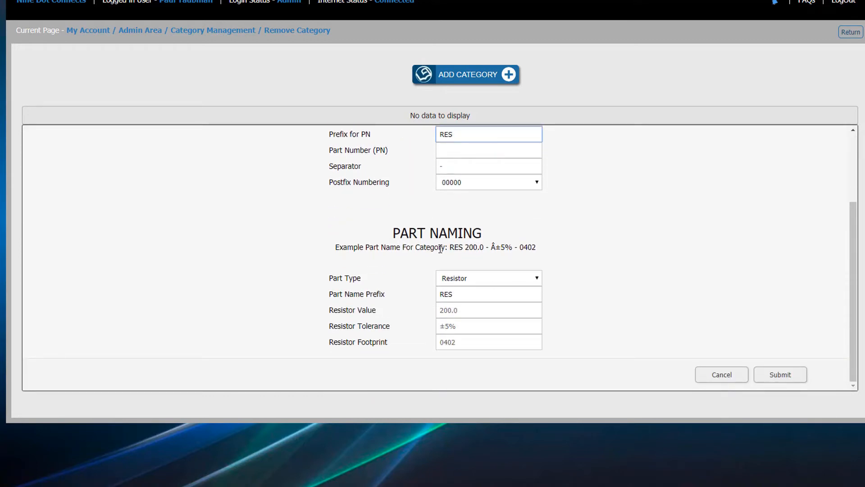
pyautogui.click(537, 278)
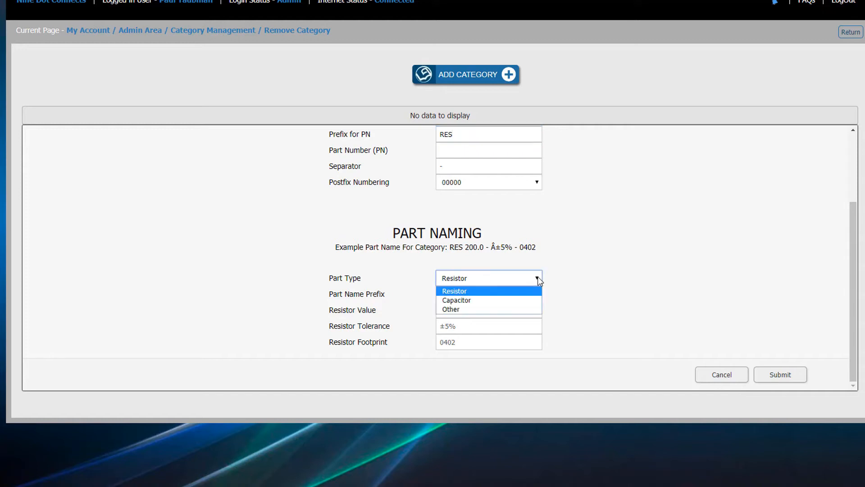
pyautogui.click(465, 290)
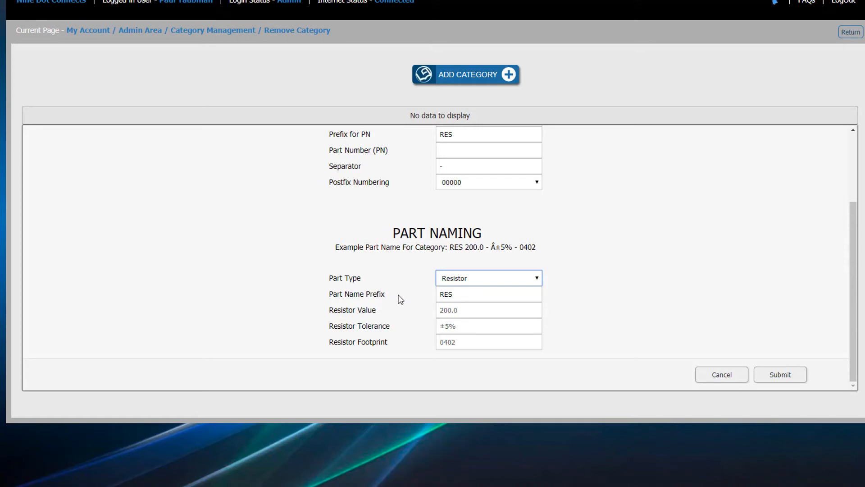
pyautogui.click(477, 298)
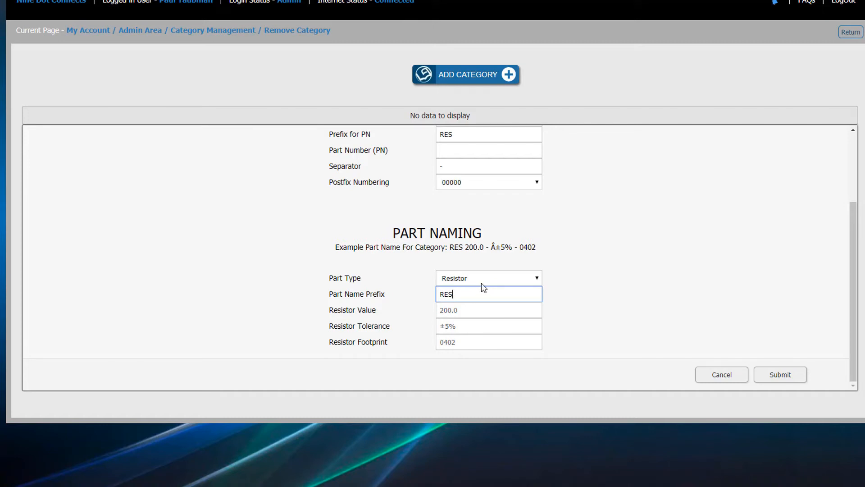
# Review the category naming and part naming settings, submit the Resistors category and acknowledge the message
pyautogui.scroll(3, 484, 287)
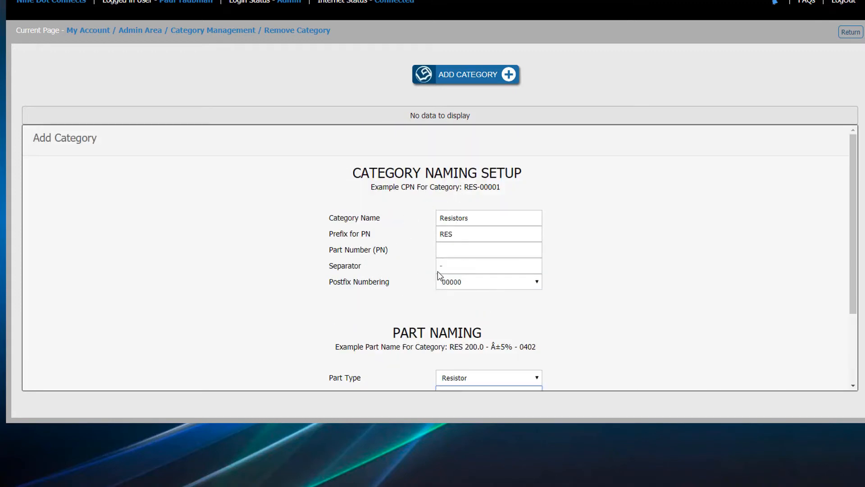
pyautogui.scroll(-3, 439, 275)
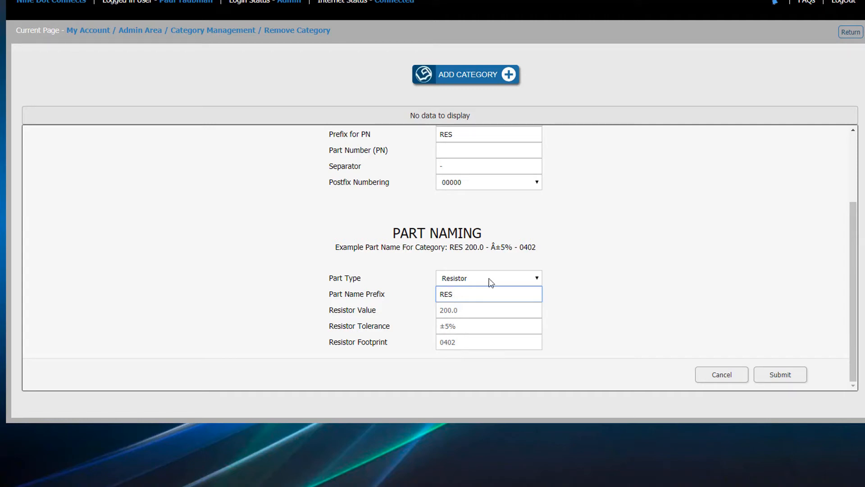
pyautogui.scroll(3, 491, 273)
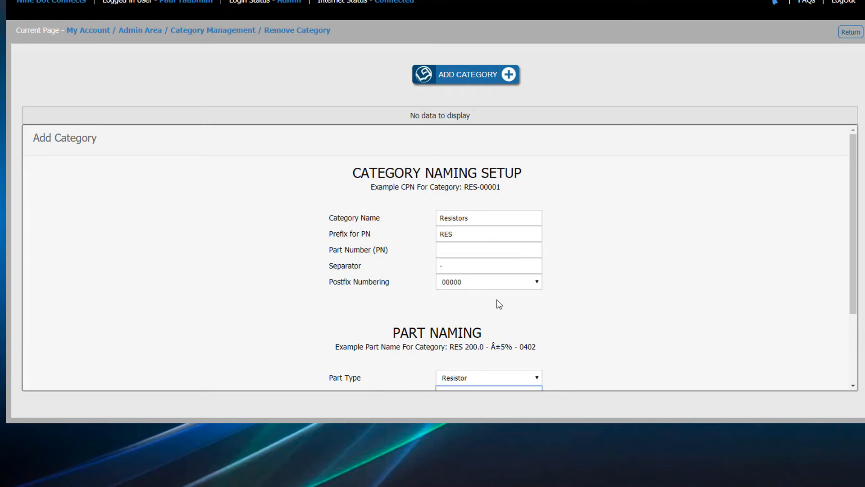
pyautogui.scroll(-3, 496, 300)
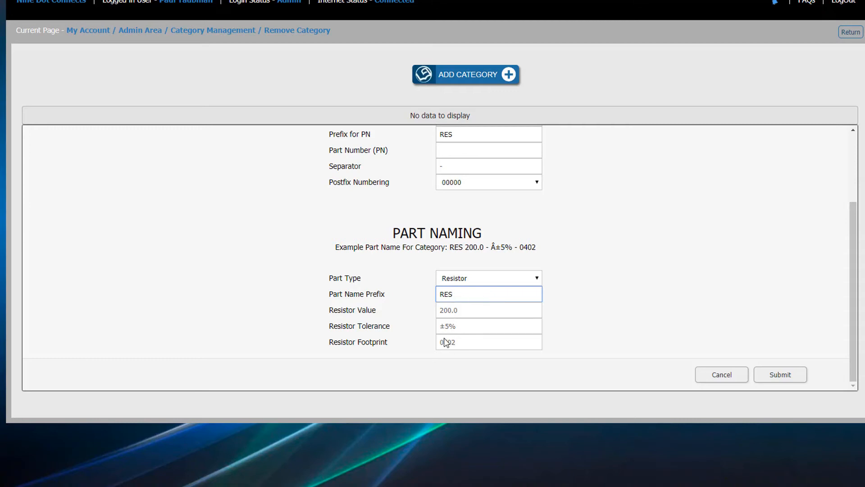
pyautogui.click(464, 324)
pyautogui.click(462, 296)
pyautogui.click(574, 251)
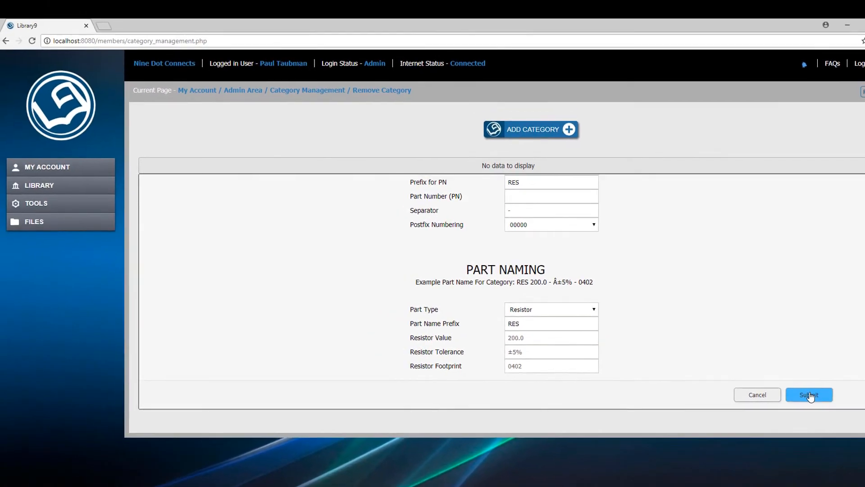
pyautogui.click(811, 397)
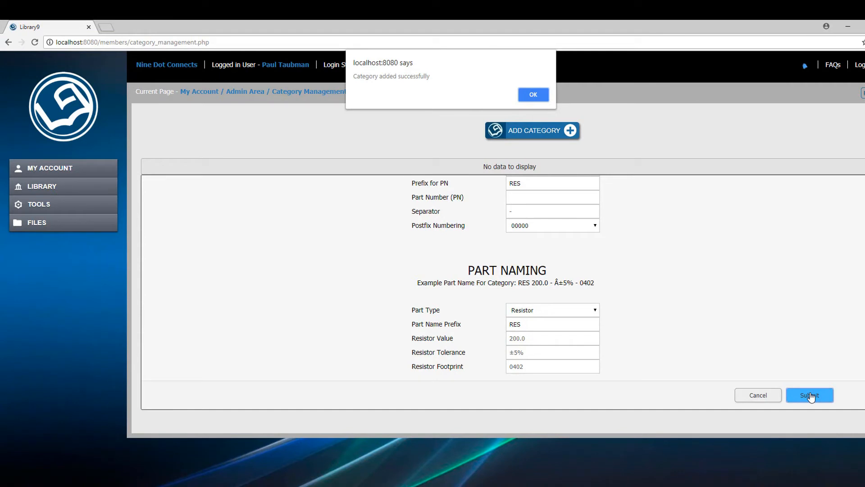
pyautogui.click(532, 96)
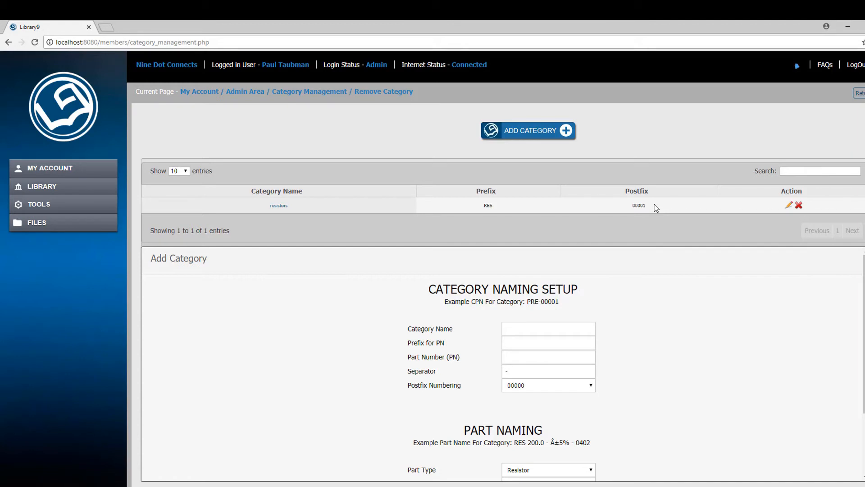
# Open the resistors category for editing, dismiss the Add Category form, review the naming settings and close the editor
pyautogui.click(788, 206)
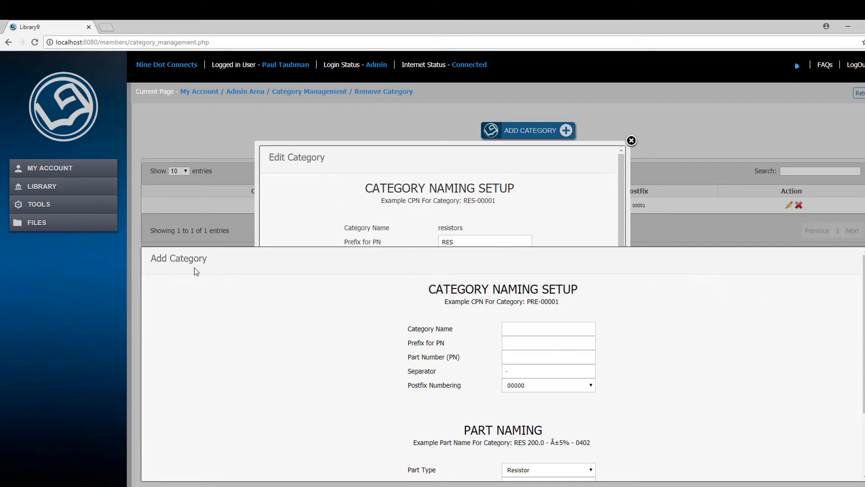
pyautogui.scroll(-3, 194, 267)
pyautogui.click(767, 473)
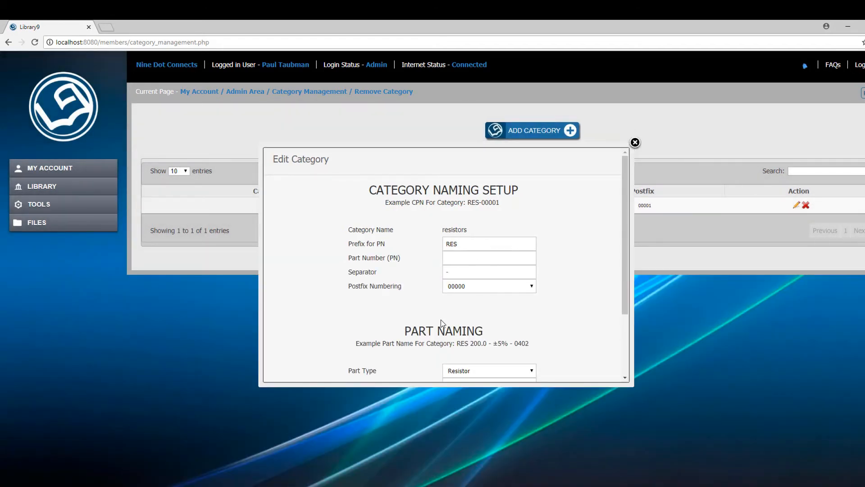
pyautogui.moveTo(622, 168); pyautogui.dragTo(617, 248)
pyautogui.moveTo(635, 204); pyautogui.dragTo(627, 166)
pyautogui.click(635, 144)
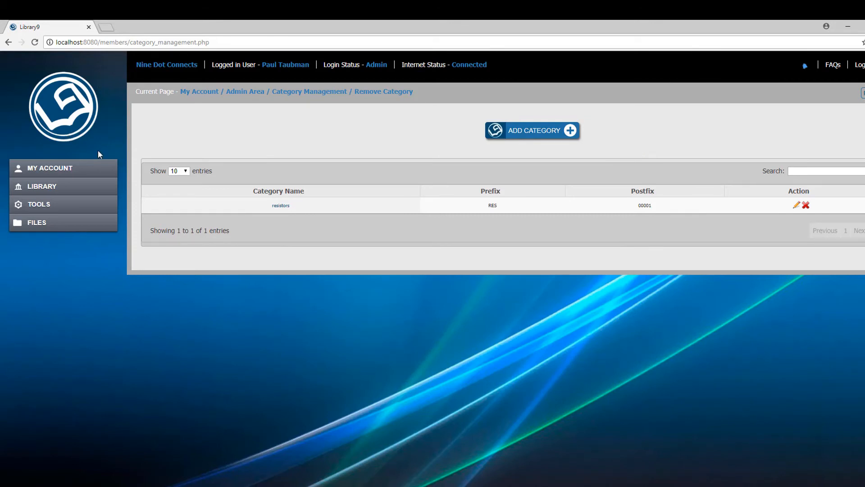
# Return to the Parts Library and view the Resistors category's parts table
pyautogui.click(73, 113)
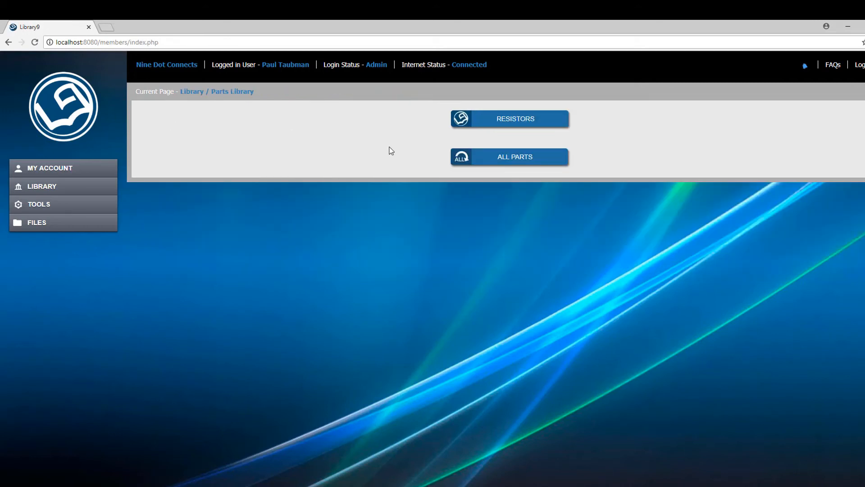
pyautogui.click(499, 123)
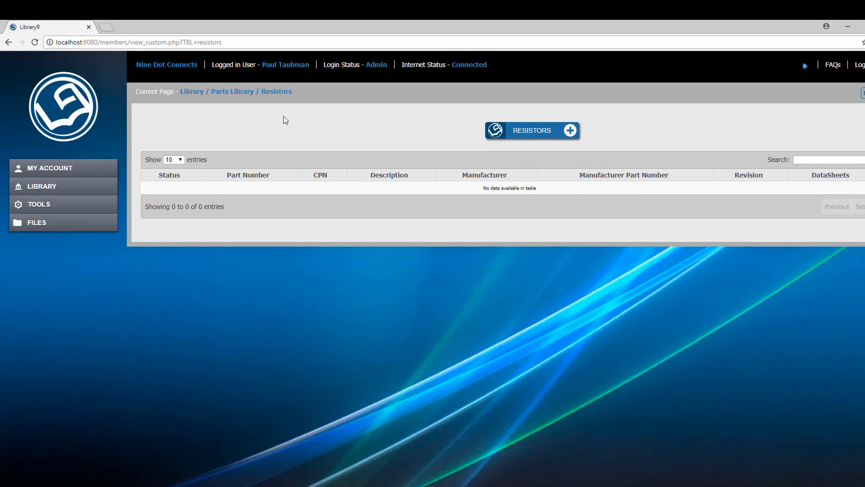
# Go back to Category Management through the admin area's System Management section
pyautogui.click(68, 170)
pyautogui.click(54, 204)
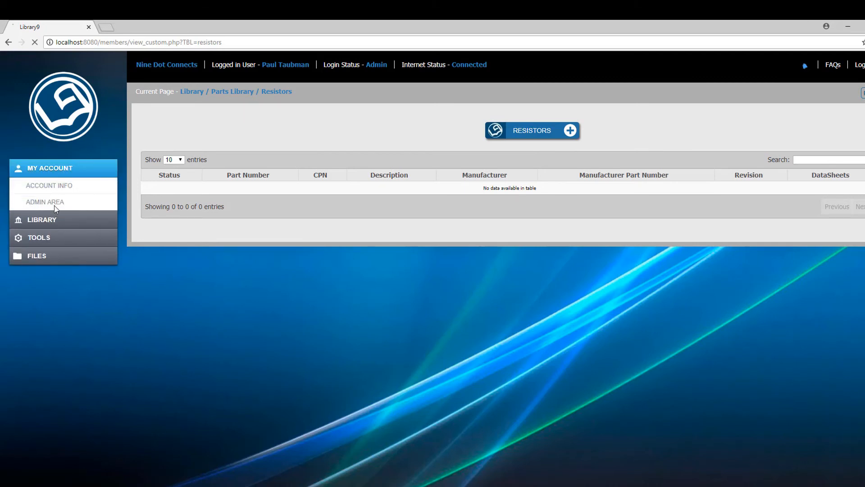
pyautogui.click(534, 206)
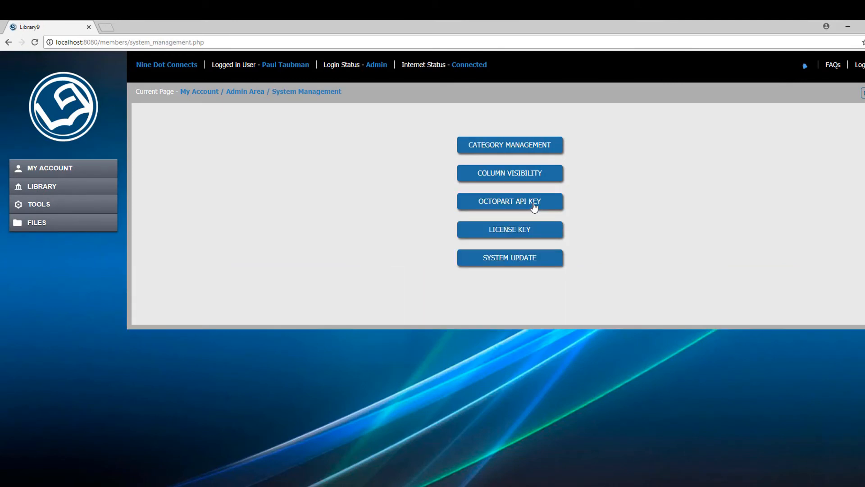
pyautogui.click(518, 147)
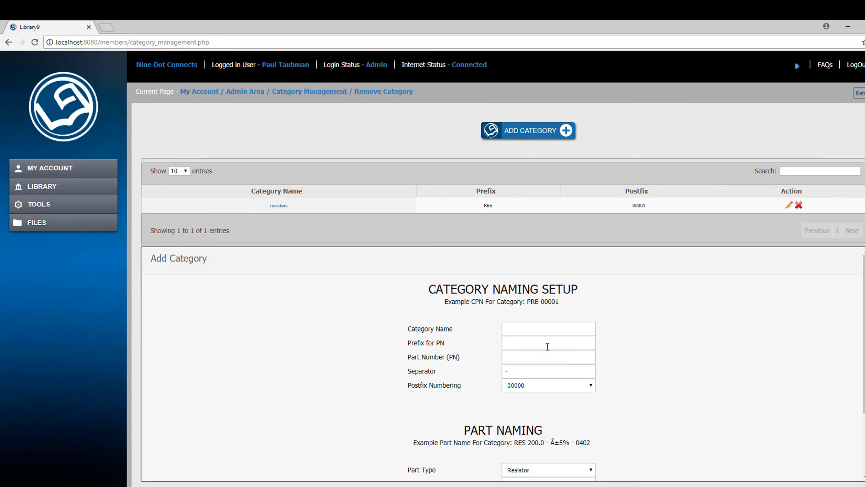
# Name another new category ICs with the part number prefix IC, leaving the part number empty
pyautogui.click(548, 325)
pyautogui.write('ICs')
pyautogui.click(539, 345)
pyautogui.write('IC')
pyautogui.click(522, 359)
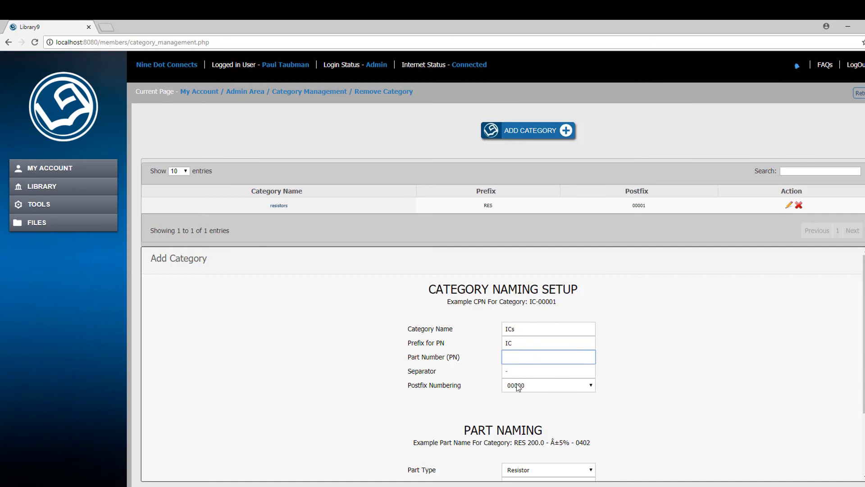
# Set the ICs category's part type to Other and part name prefix to IC-, and submit the category
pyautogui.scroll(-3, 507, 398)
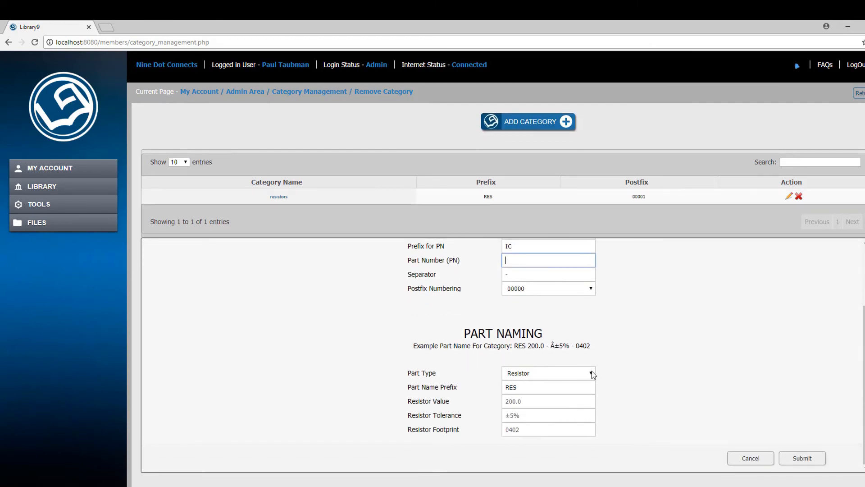
pyautogui.click(592, 373)
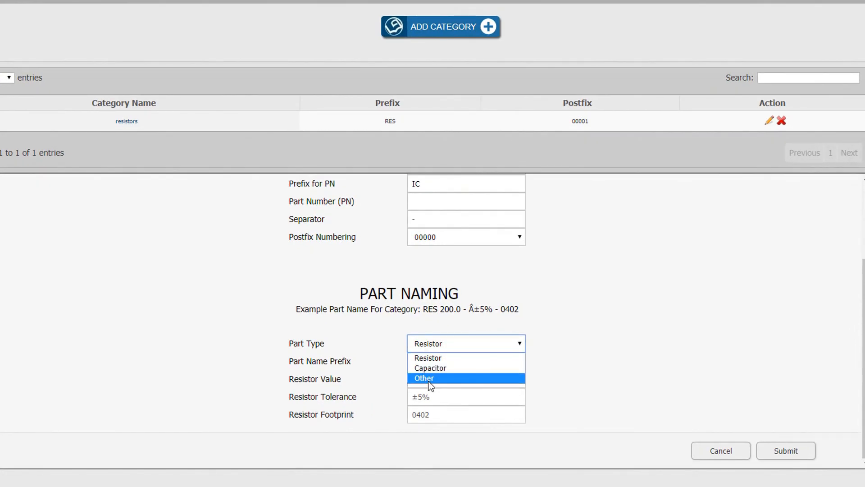
pyautogui.click(428, 377)
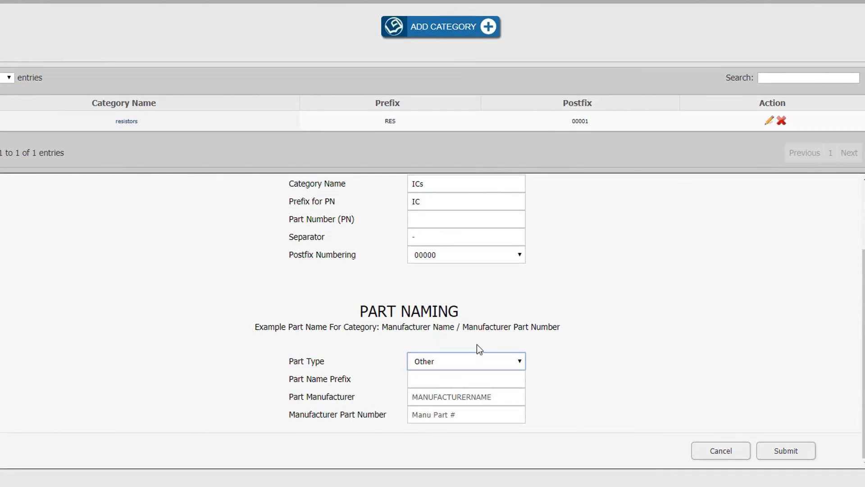
pyautogui.click(429, 379)
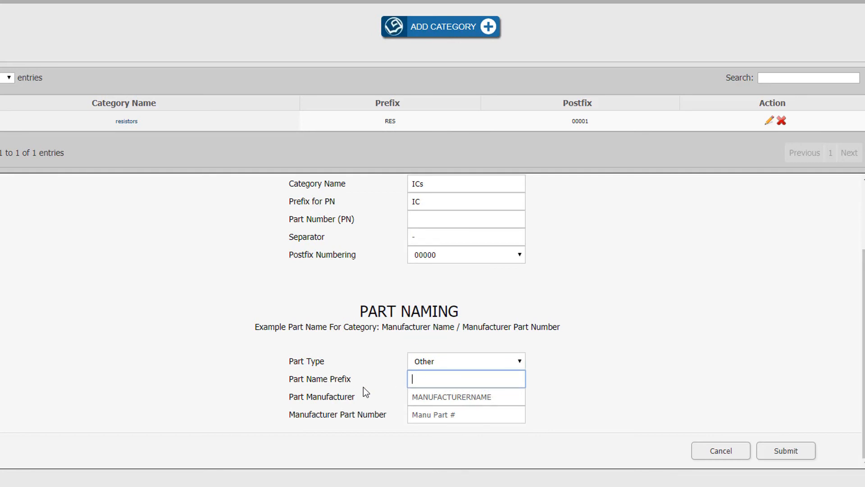
pyautogui.write('IC-')
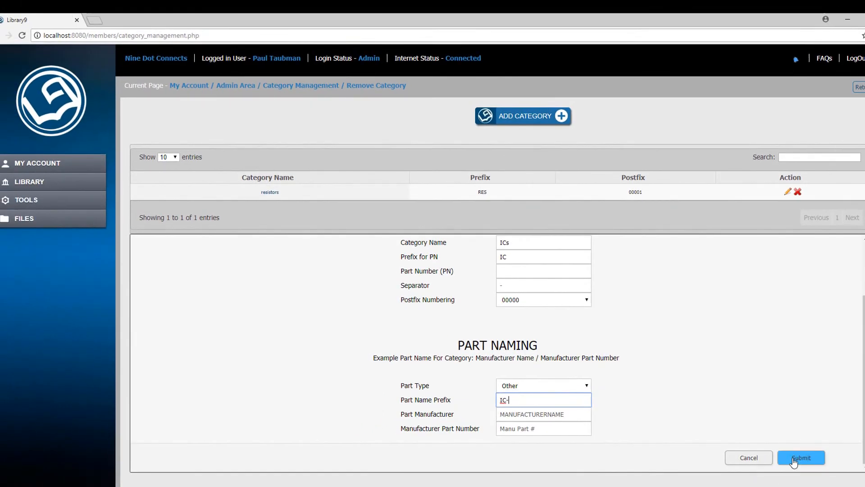
pyautogui.click(779, 453)
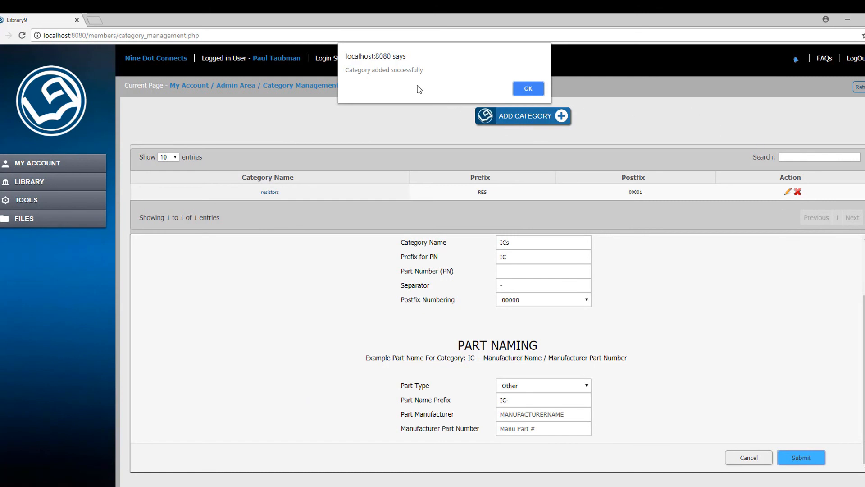
pyautogui.click(528, 88)
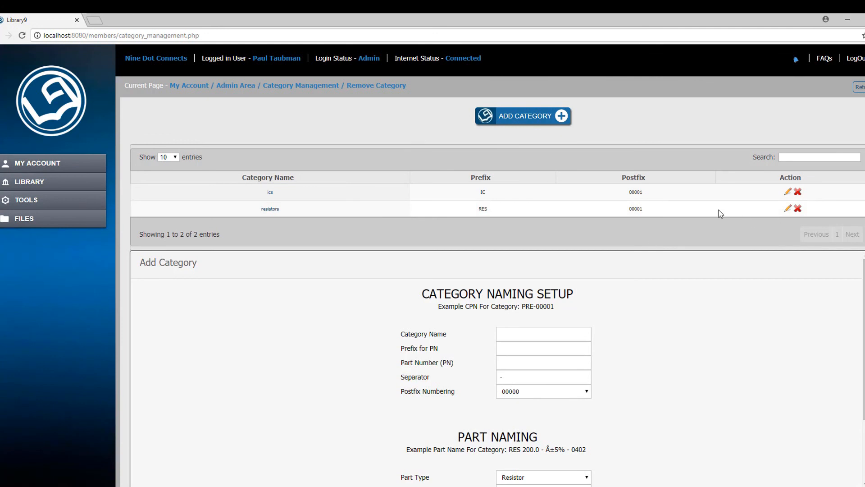
# Return to the Parts Library and open the ICs category
pyautogui.click(56, 102)
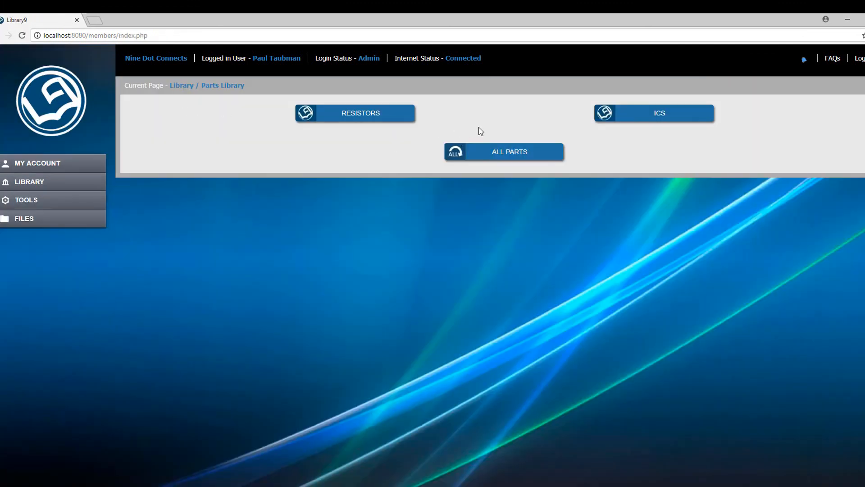
pyautogui.click(669, 116)
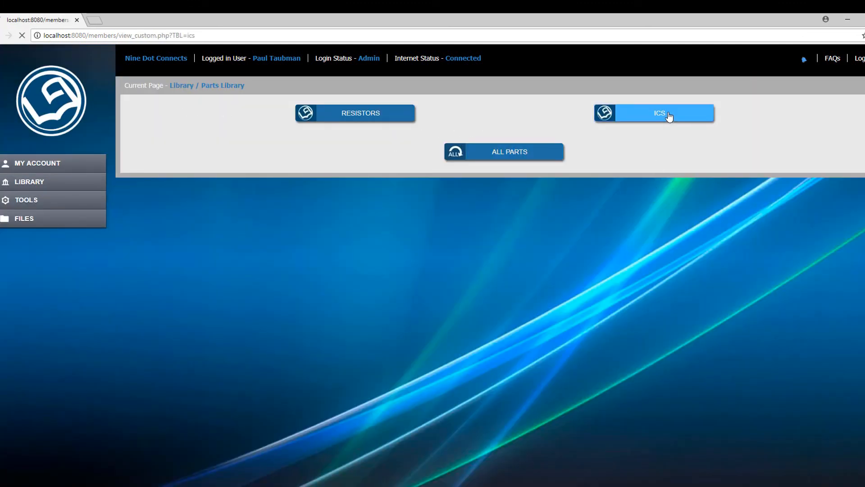